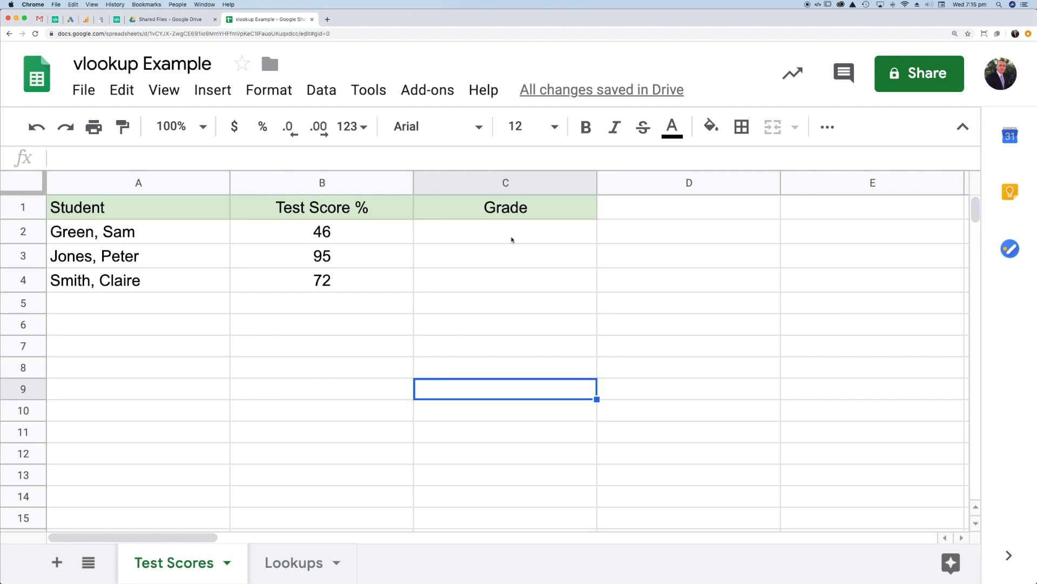
# Step: Check the grade table on the Lookups sheet, and enter =VLOOKUP(B2,Lookups!A2:B6,2) in cell C2 of the Test Scores sheet
pyautogui.click(302, 564)
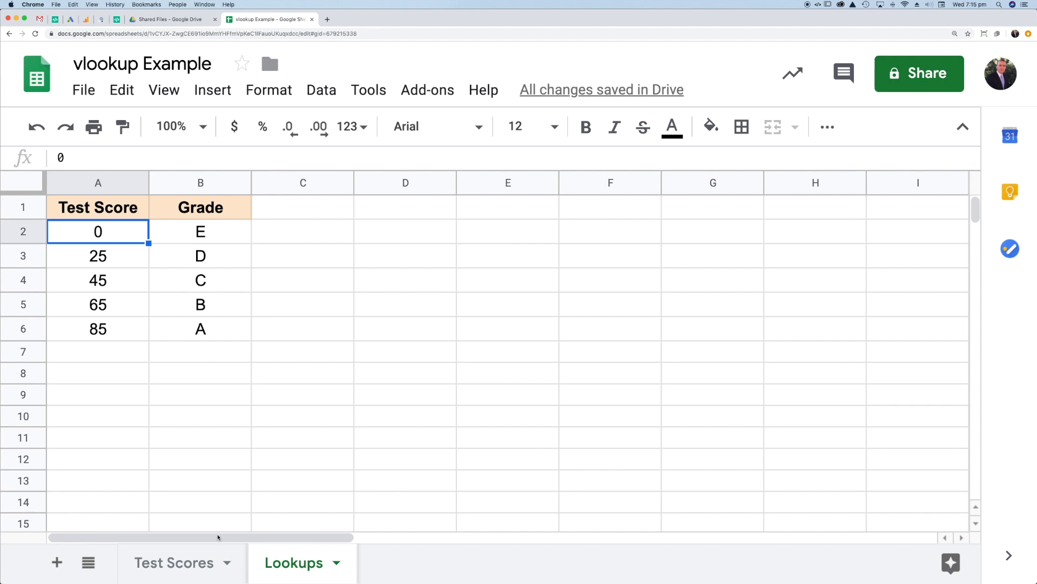
pyautogui.click(178, 563)
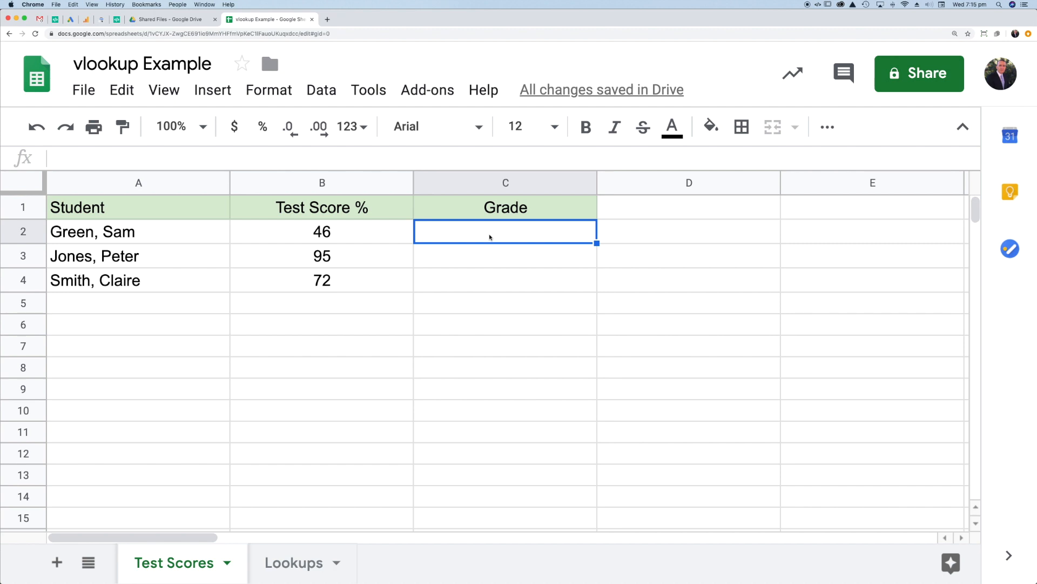
pyautogui.write('=vlookup')
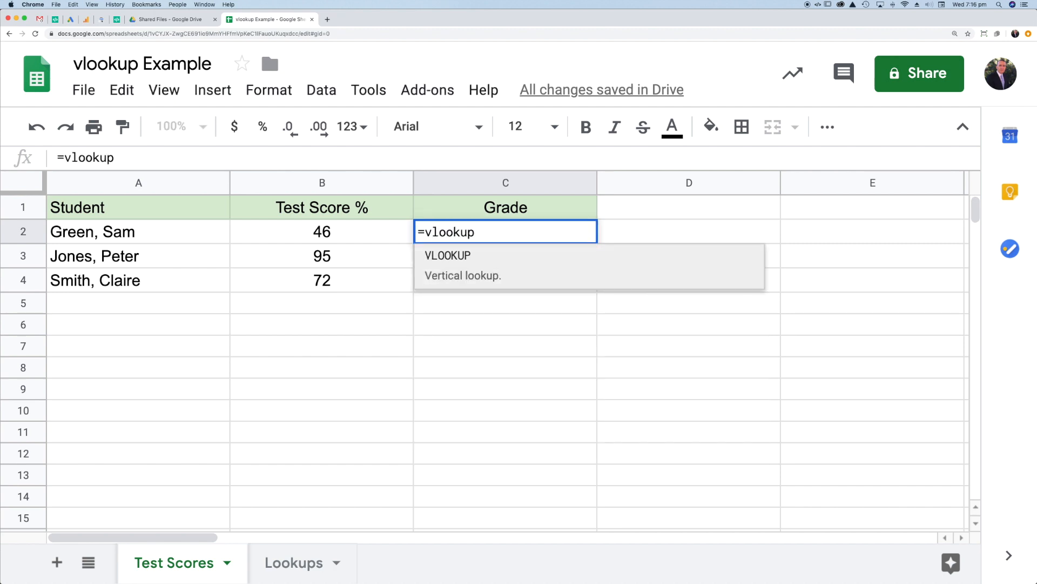
pyautogui.press('Tab')
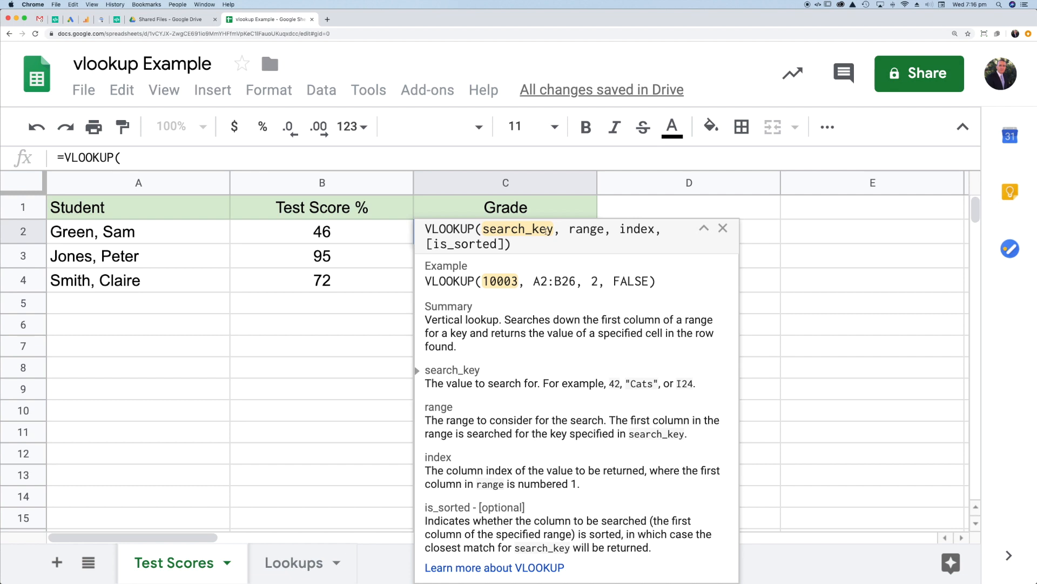
pyautogui.click(320, 234)
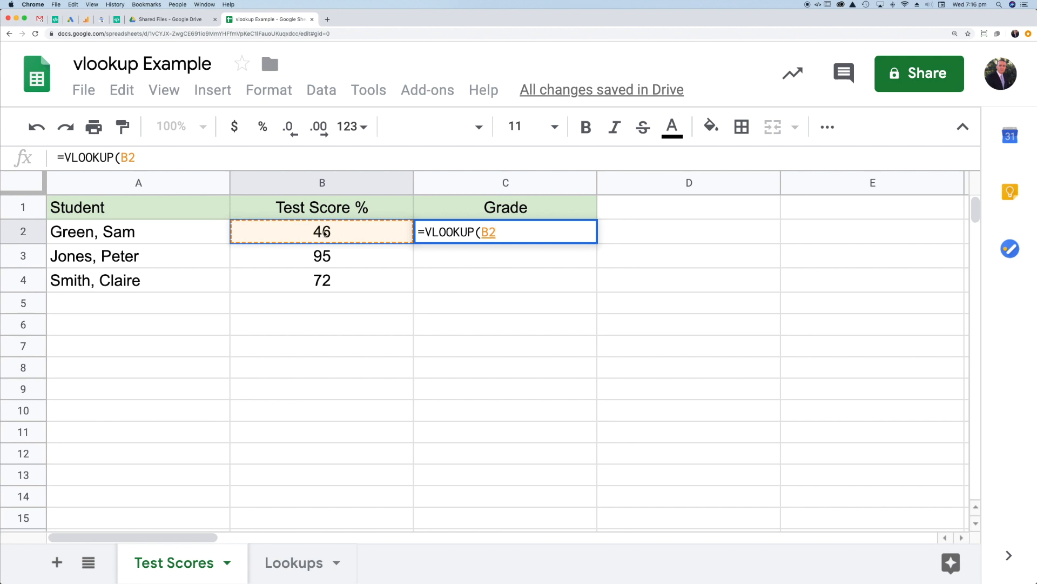
pyautogui.write(',')
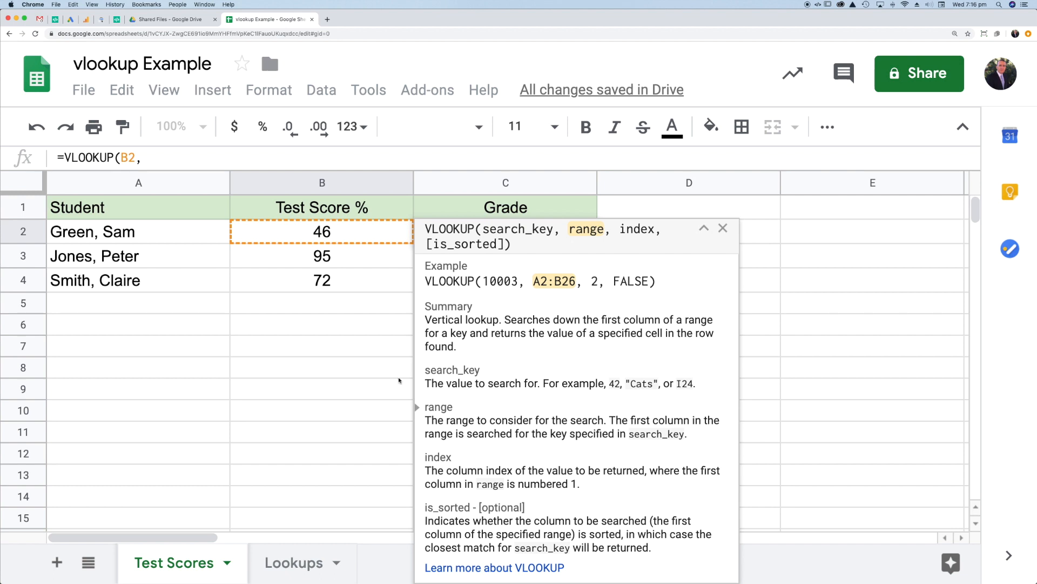
pyautogui.click(292, 564)
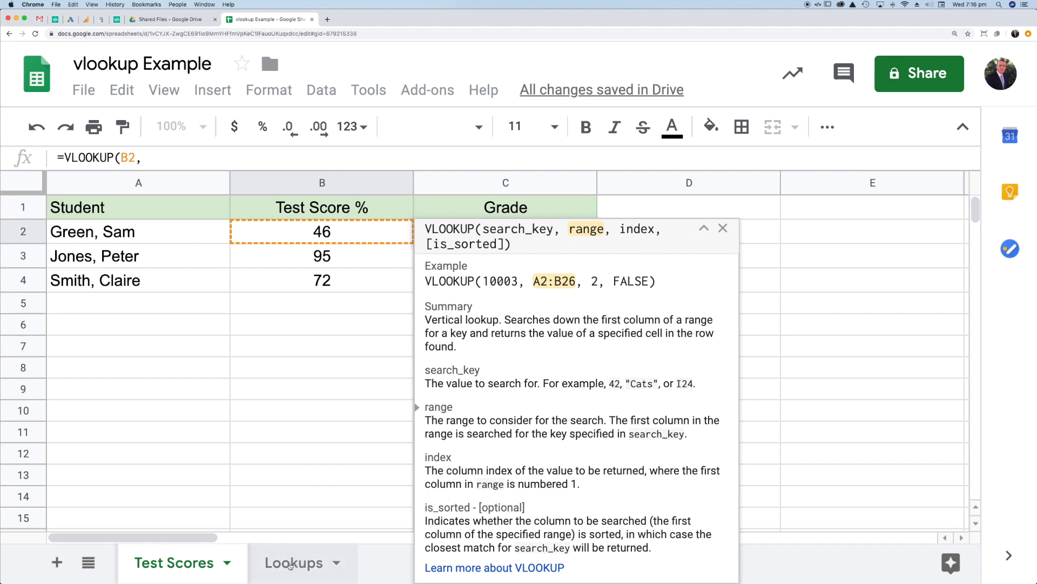
pyautogui.moveTo(144, 242); pyautogui.dragTo(179, 332)
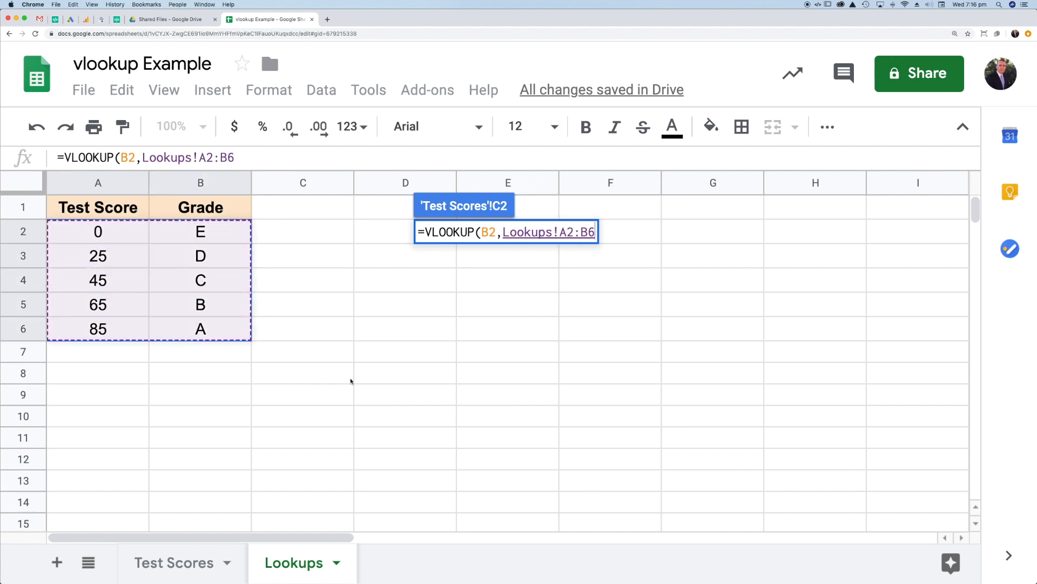
pyautogui.write(',')
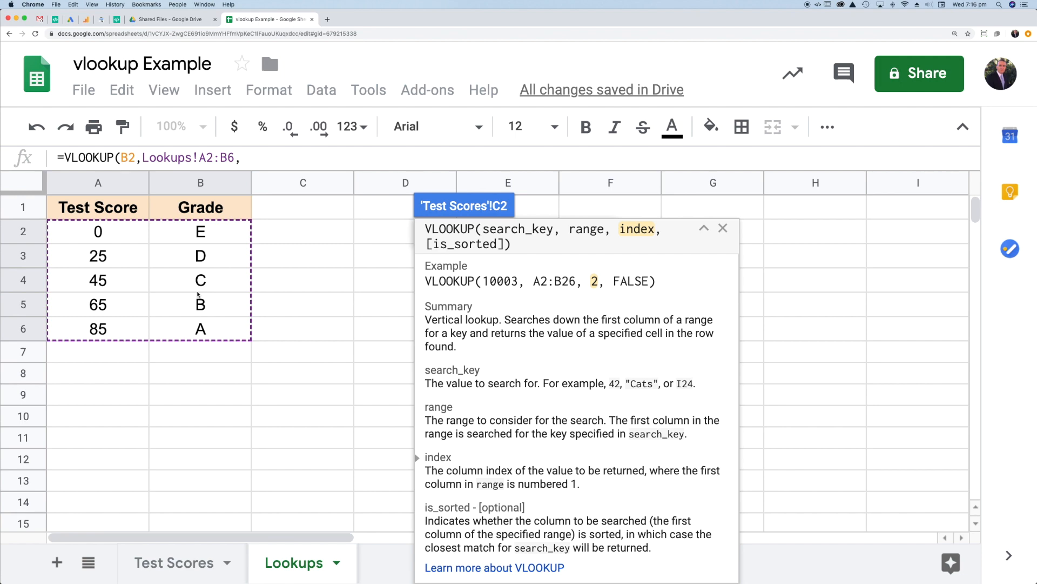
pyautogui.write('2')
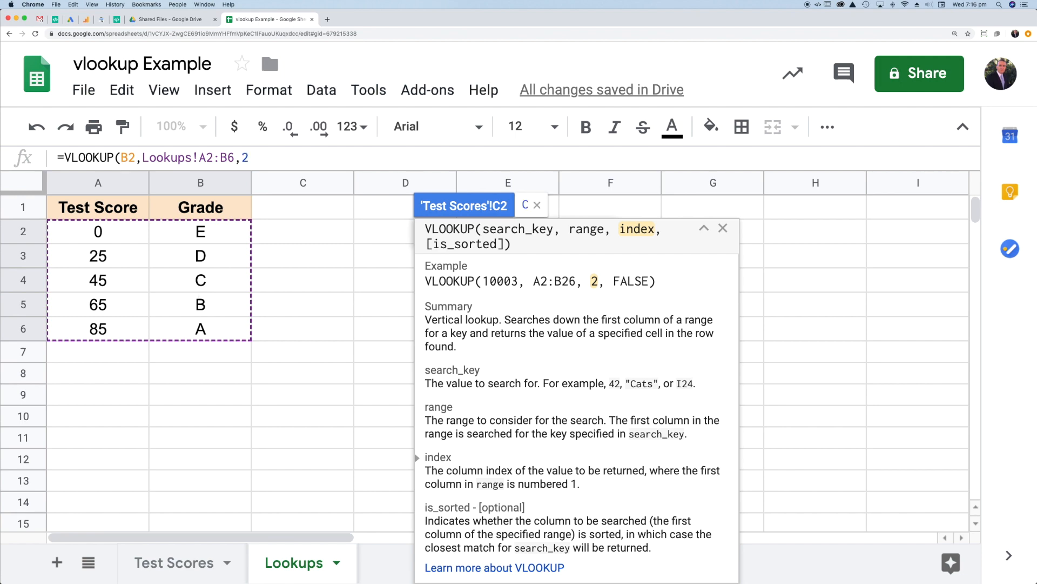
pyautogui.write(')')
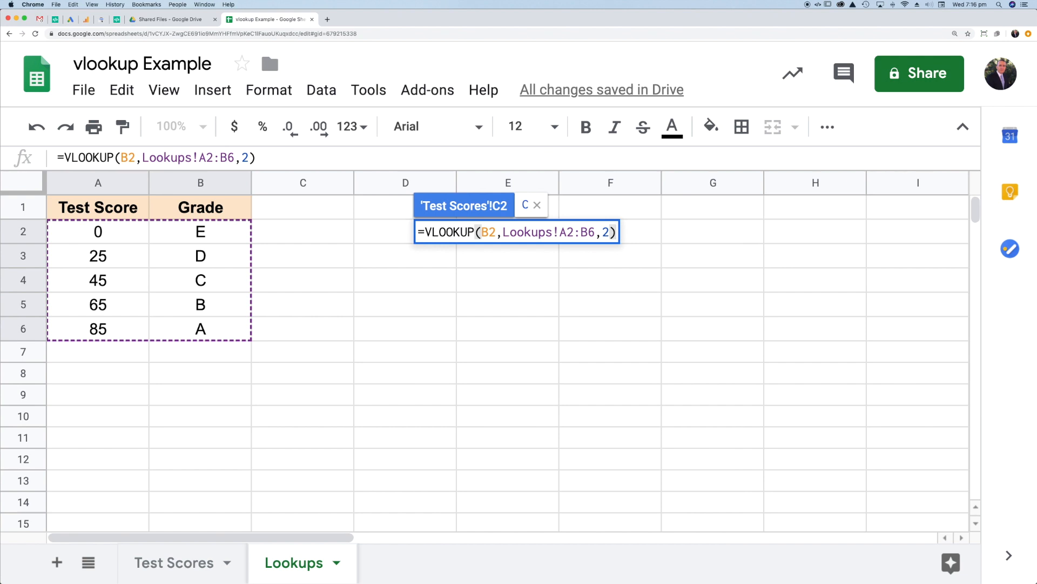
pyautogui.press('Return')
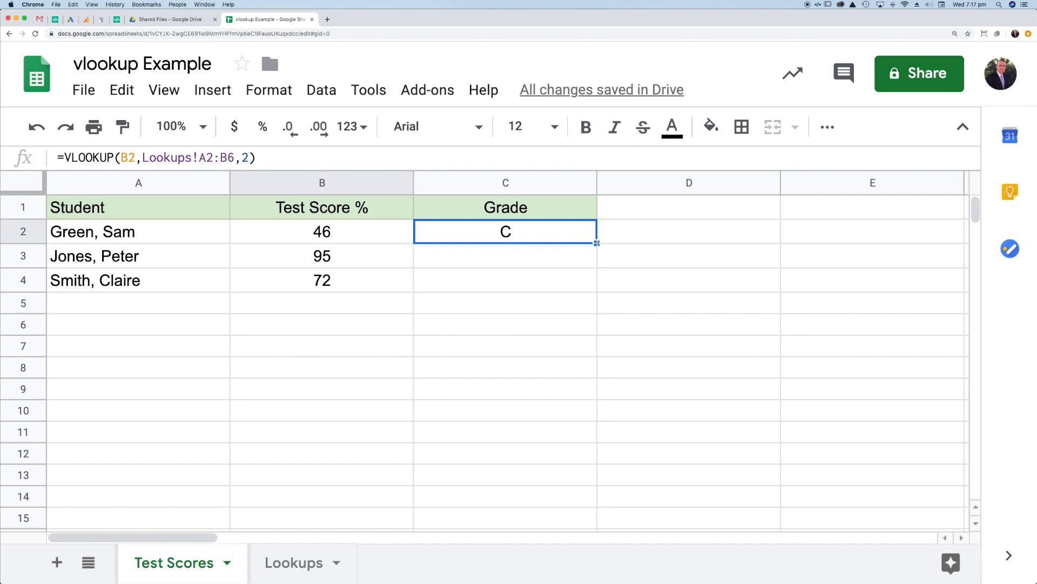
# Step: Fill the grade formula from C2 down to C4 and compare the cell references in the copied formulas
pyautogui.moveTo(596, 243); pyautogui.dragTo(597, 287)
pyautogui.click(498, 254)
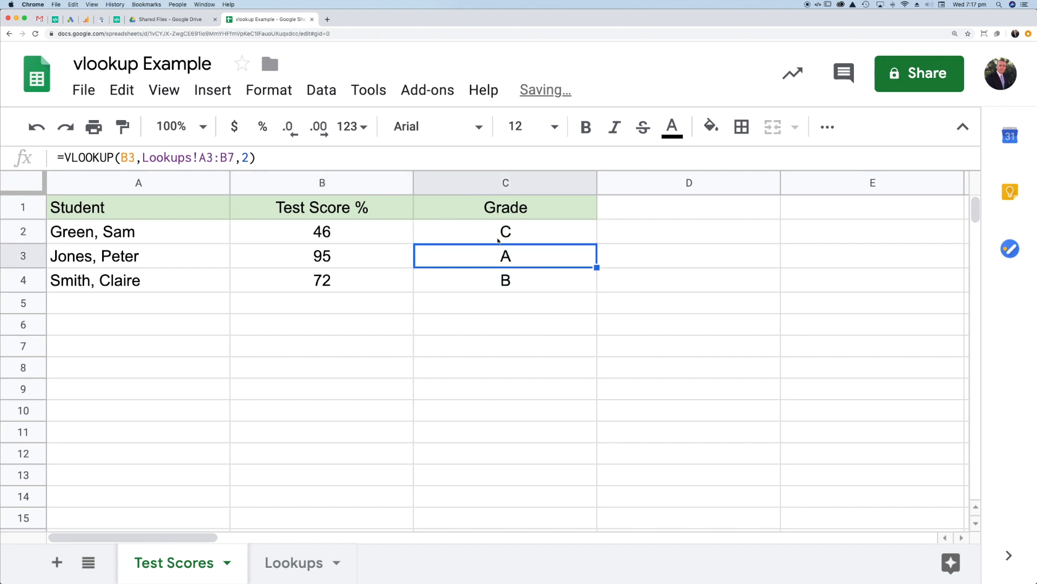
pyautogui.press('Up')
pyautogui.click(497, 254)
pyautogui.click(499, 280)
pyautogui.click(495, 262)
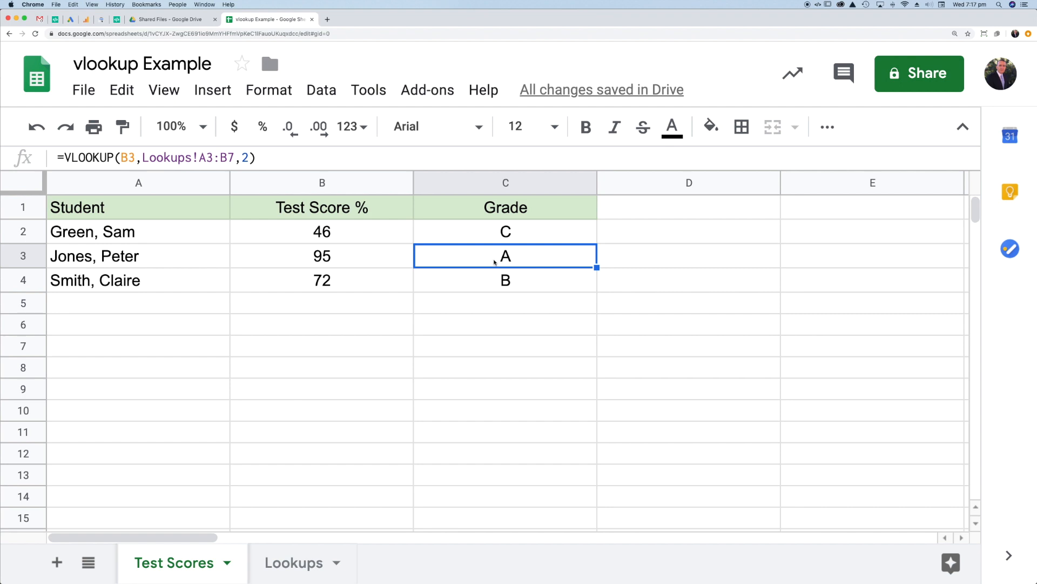
pyautogui.click(468, 240)
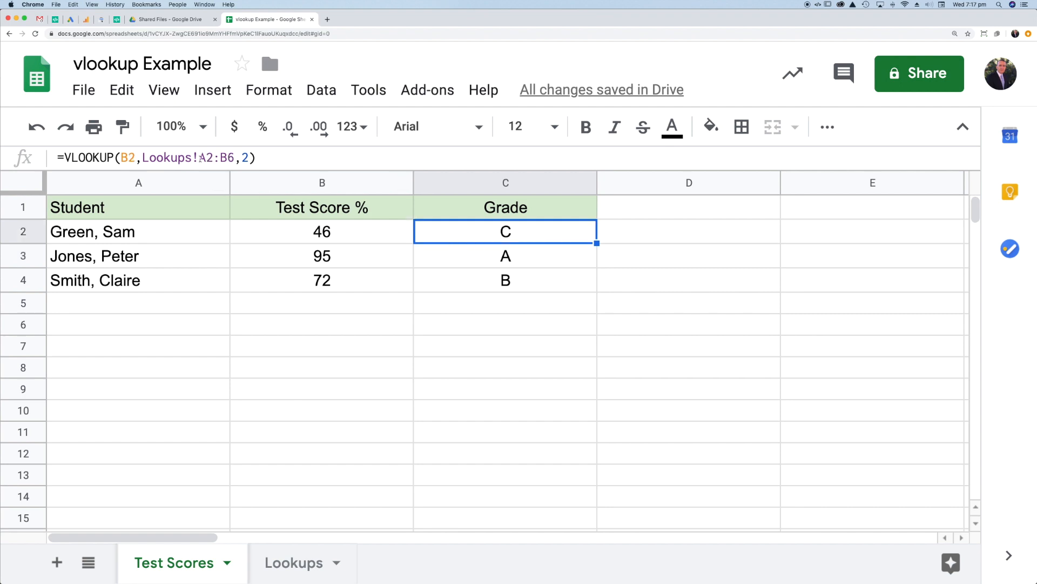
# Step: Examine the lookup range in the C2 and C3 formulas against the score and grade table on the Lookups sheet
pyautogui.click(199, 157)
pyautogui.moveTo(199, 158); pyautogui.dragTo(235, 157)
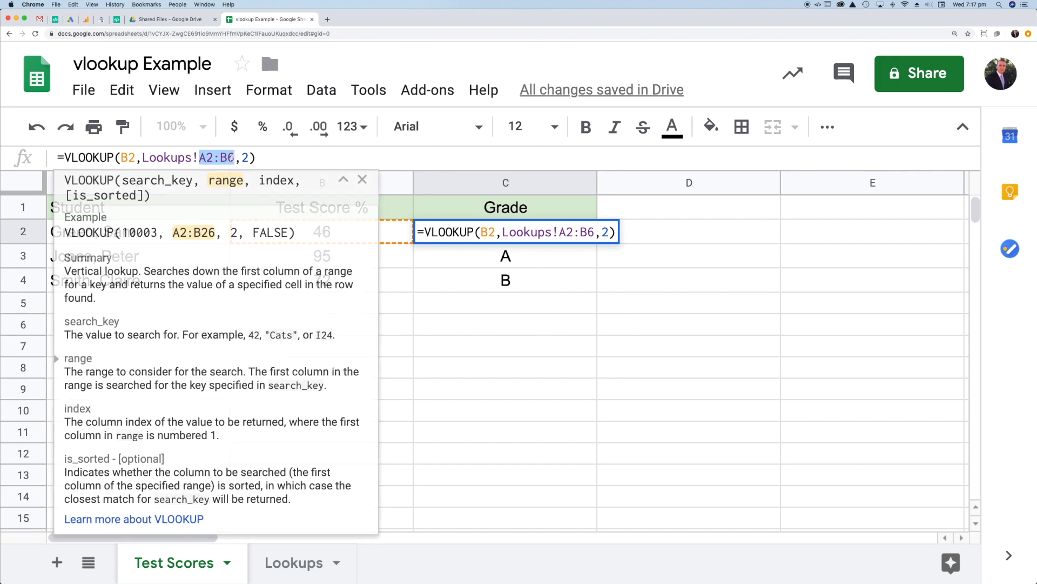
pyautogui.press('Return')
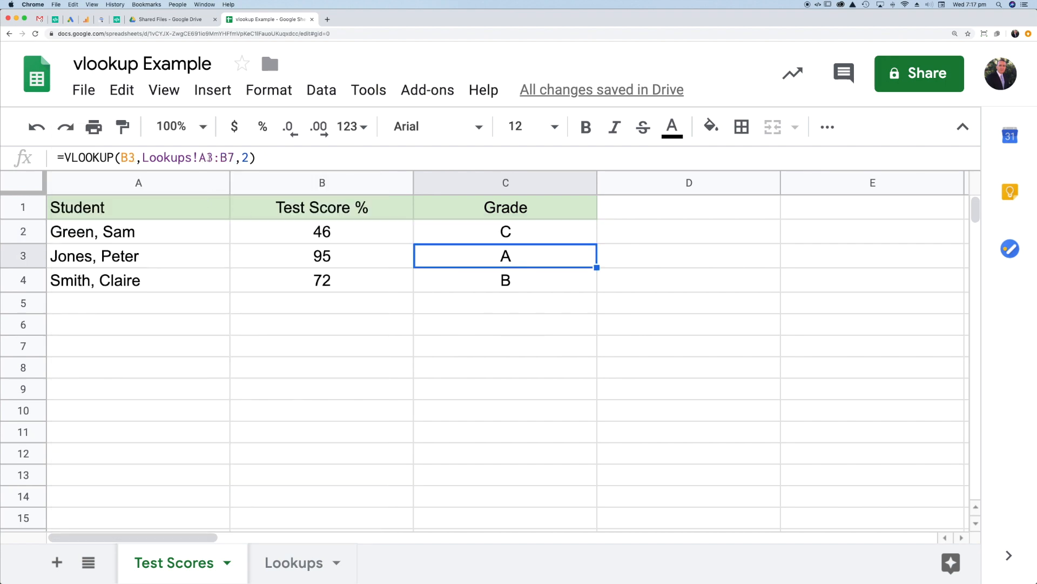
pyautogui.click(294, 562)
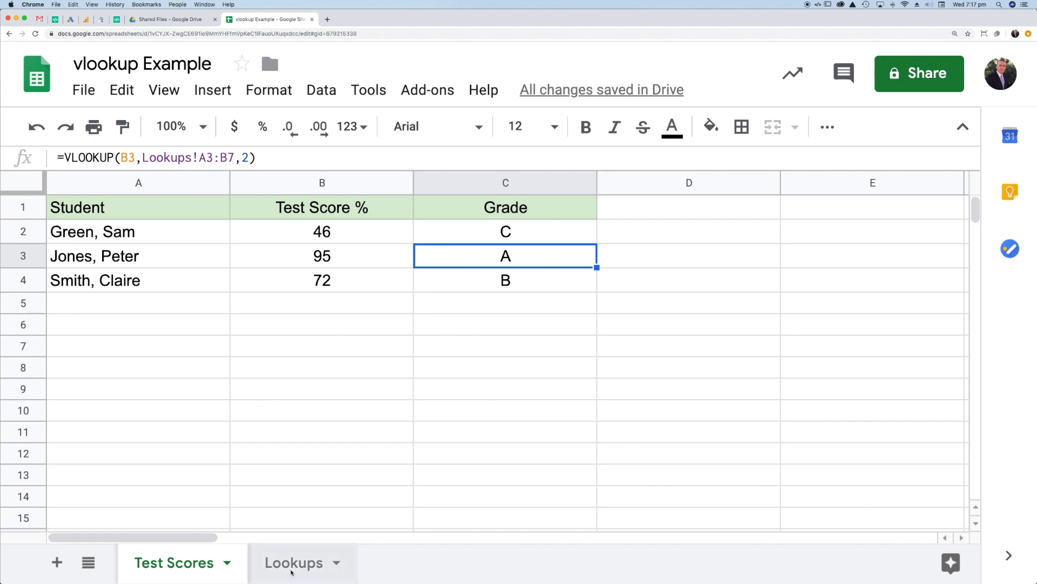
pyautogui.click(178, 353)
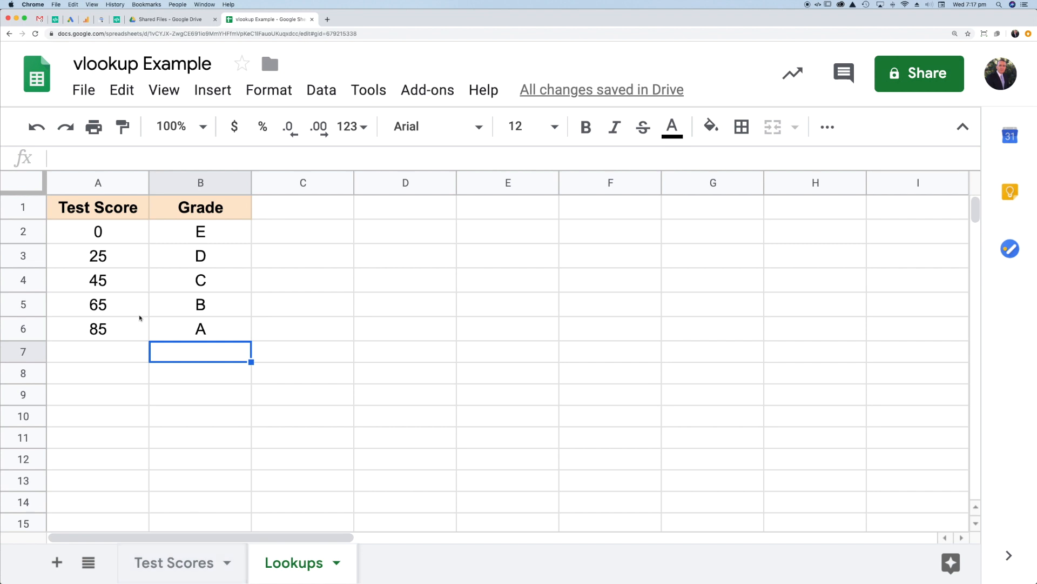
pyautogui.moveTo(106, 233); pyautogui.dragTo(186, 329)
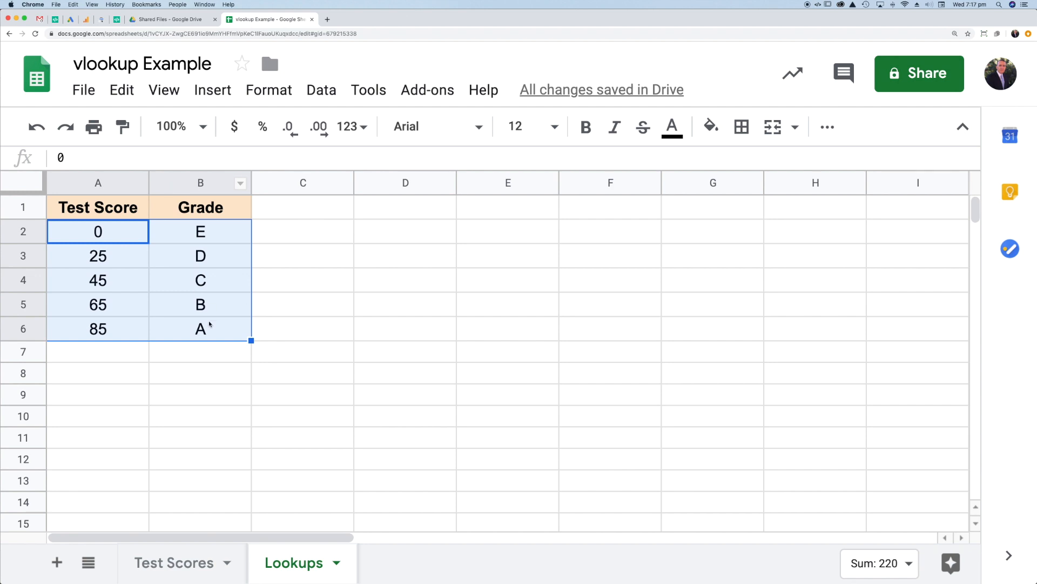
pyautogui.click(205, 564)
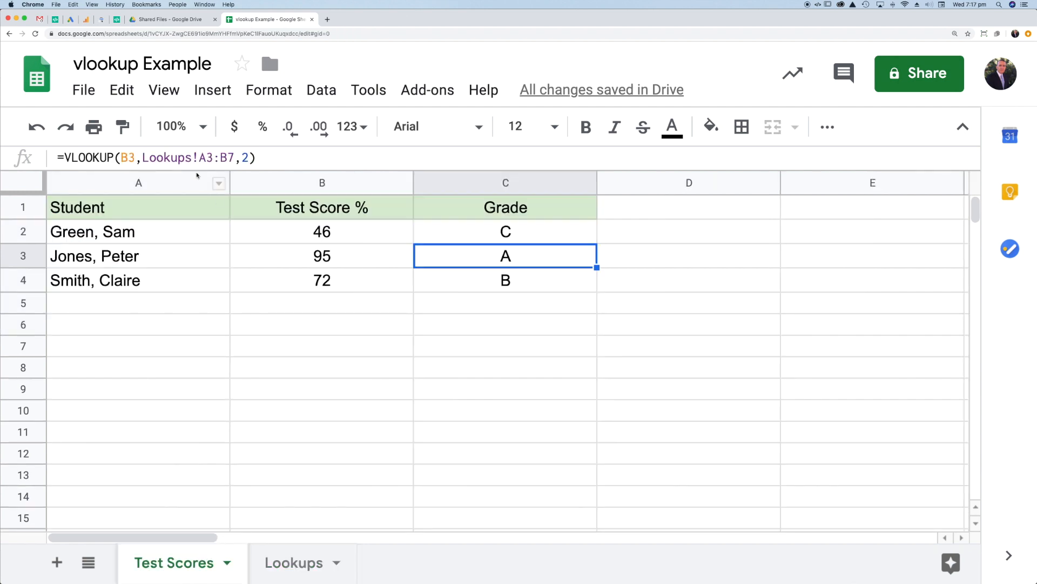
# Step: Lock the row references of the lookup range in C2's formula as Lookups!A$2:B$6
pyautogui.click(502, 241)
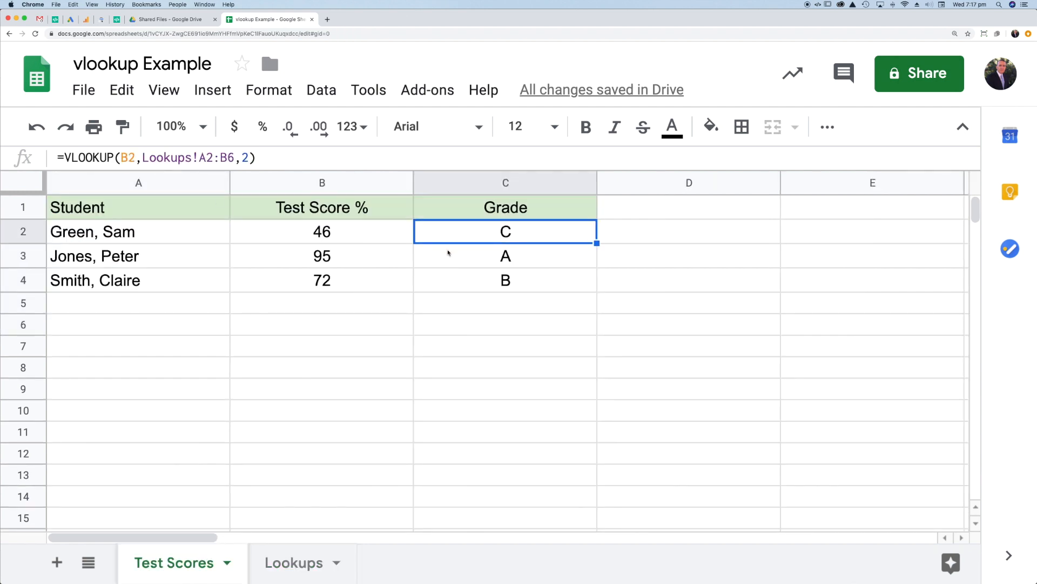
pyautogui.click(206, 157)
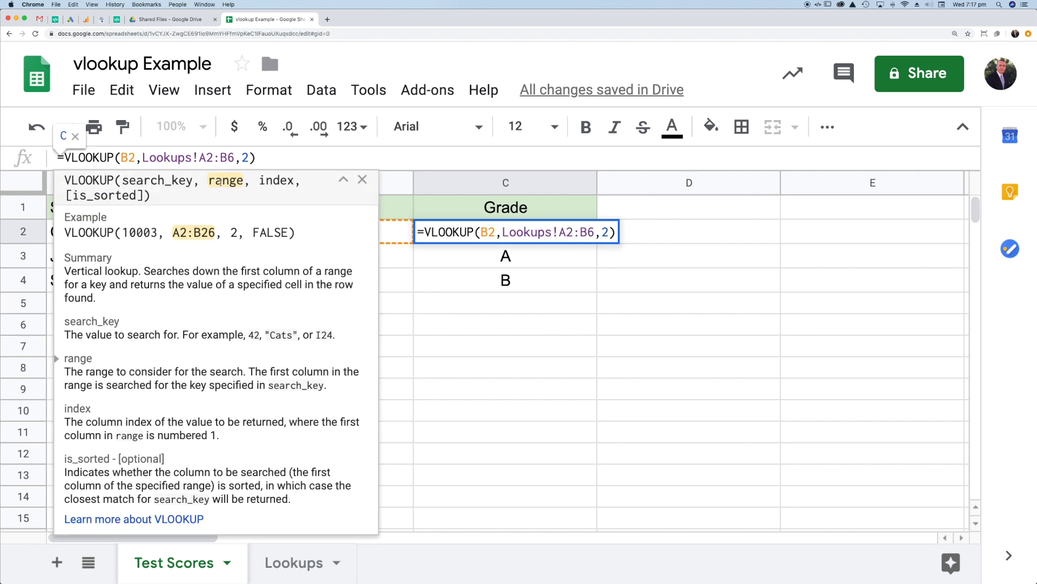
pyautogui.write('$2:B')
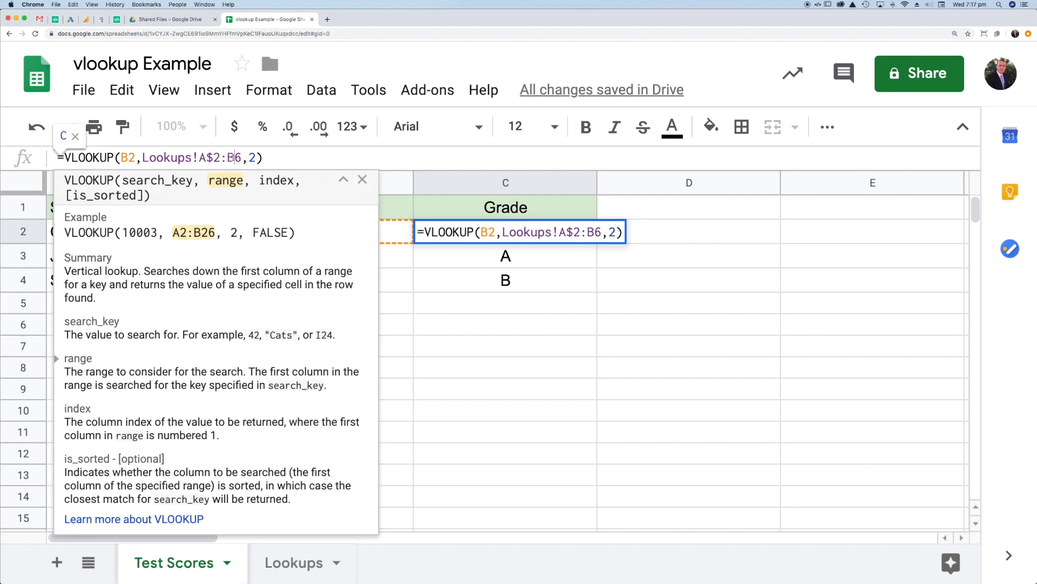
pyautogui.write('$')
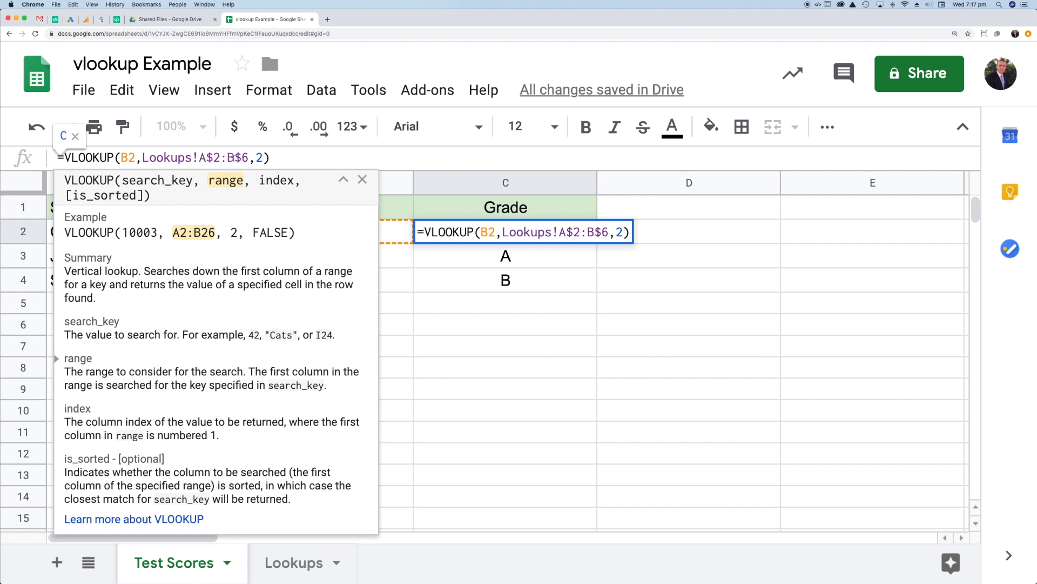
pyautogui.press('Return')
# Step: Fill the locked-range formula from C2 down to C4, and clear the test score in B4
pyautogui.click(520, 238)
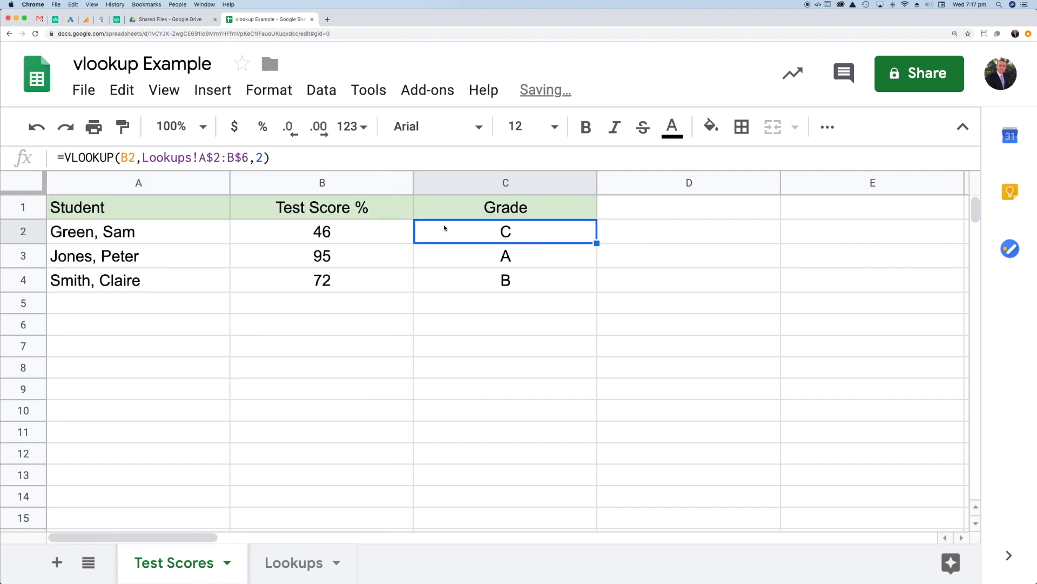
pyautogui.moveTo(597, 243); pyautogui.dragTo(597, 288)
pyautogui.click(469, 303)
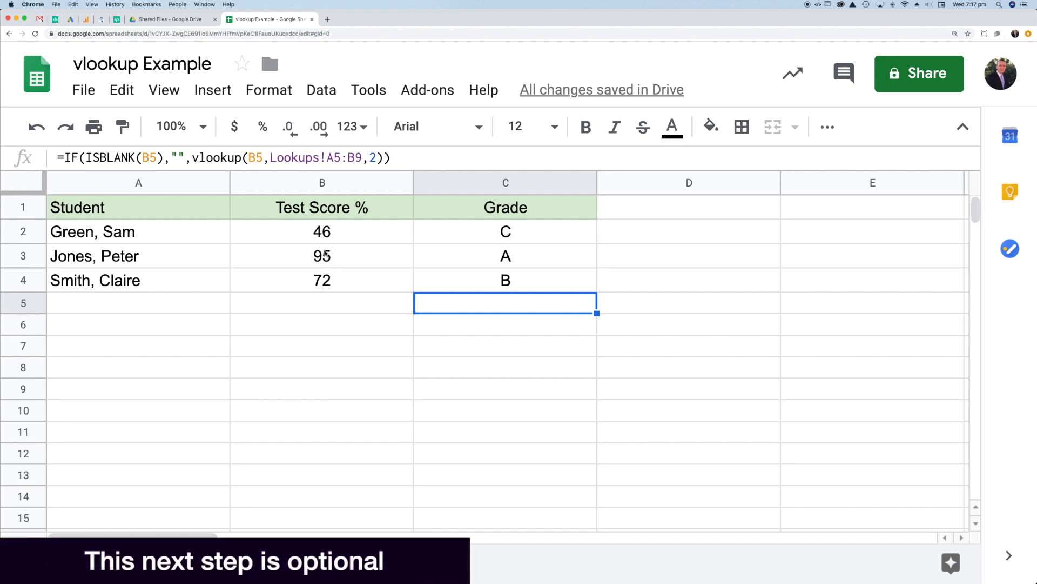
pyautogui.click(322, 276)
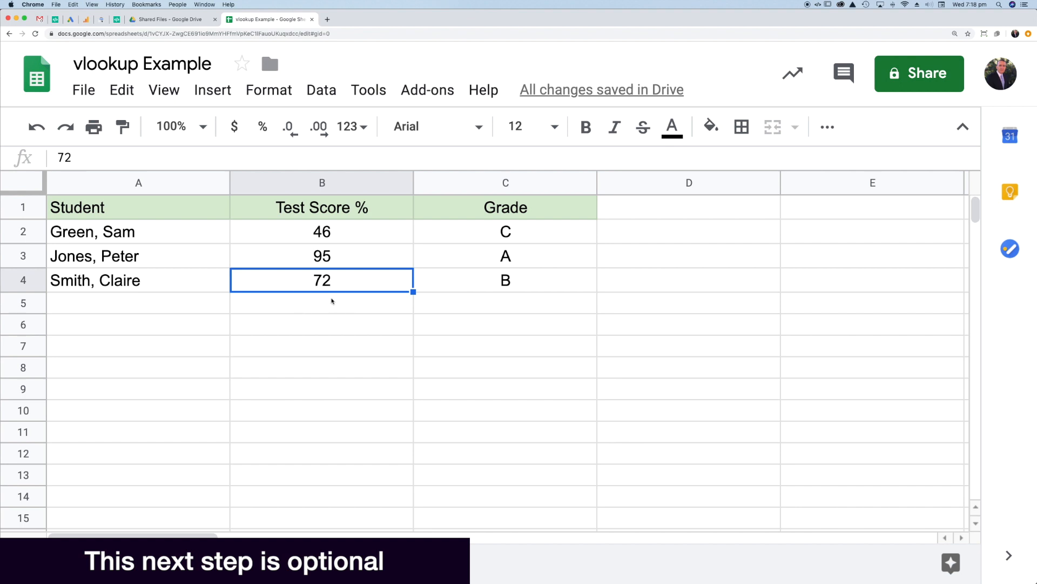
pyautogui.press('Delete')
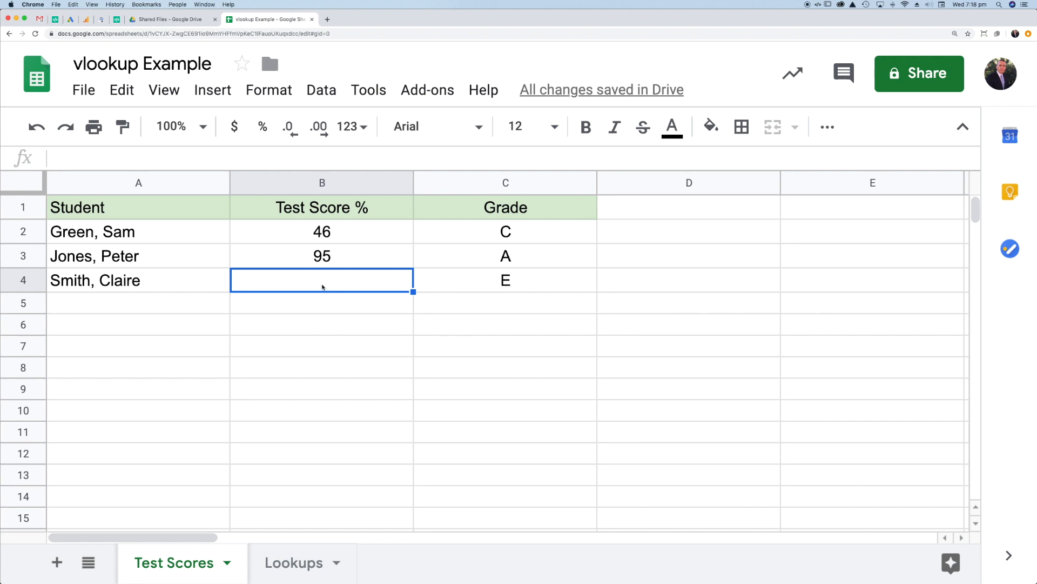
# Step: Wrap the VLOOKUP in C2's formula in an IF function, including the closing parenthesis
pyautogui.click(491, 242)
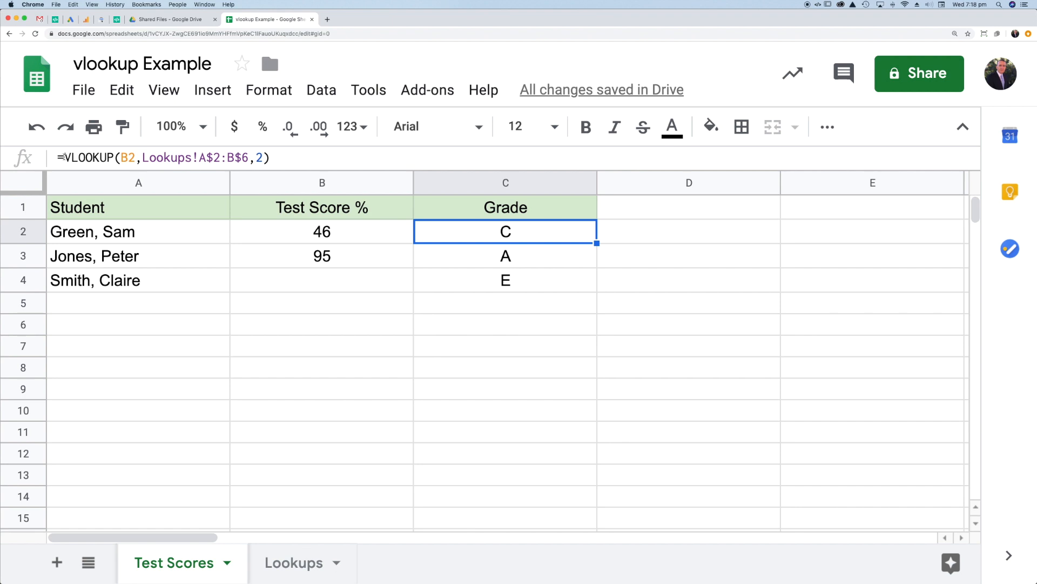
pyautogui.click(63, 157)
pyautogui.write('IF')
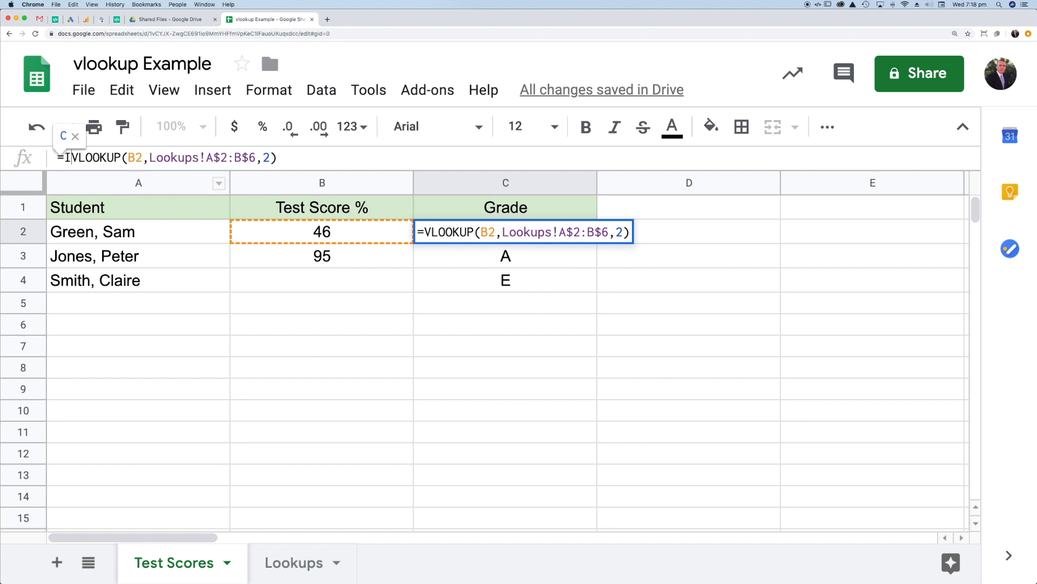
pyautogui.write('(')
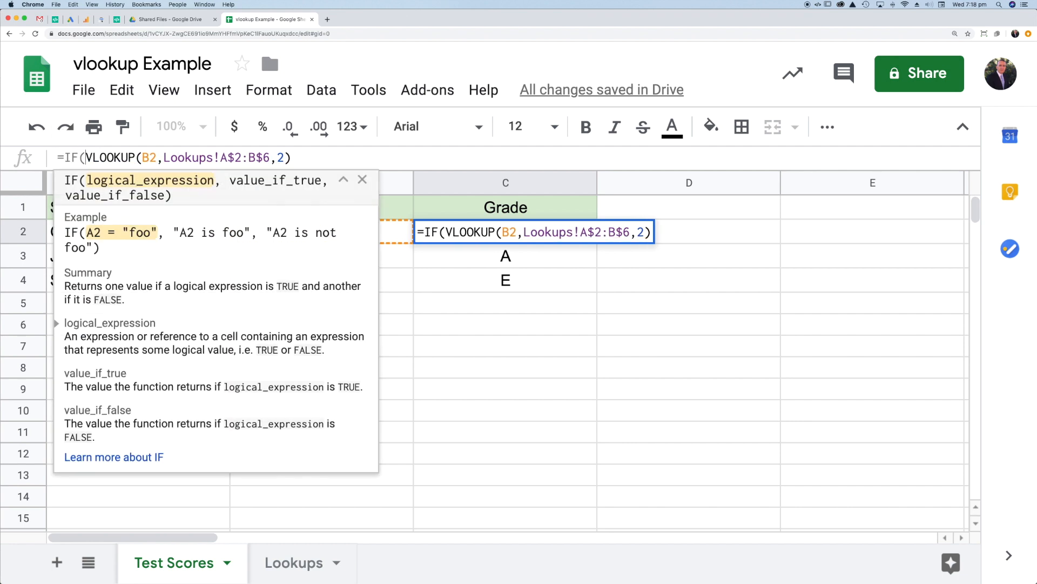
pyautogui.click(292, 158)
pyautogui.write(')')
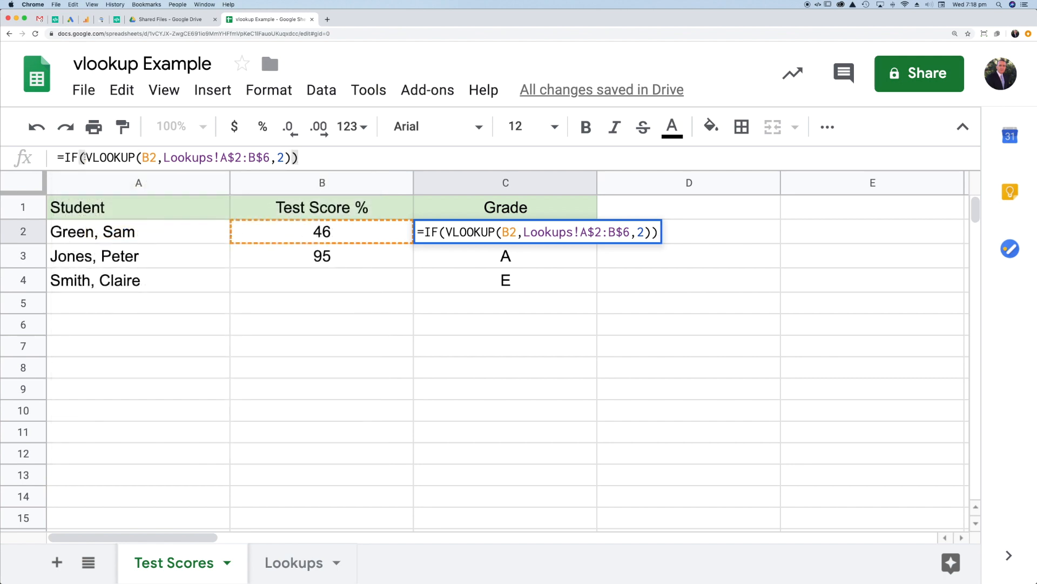
# Step: Insert two commas before VLOOKUP in C2's formula so it becomes IF's value_if_false argument, leaving the first two arguments empty
pyautogui.click(84, 157)
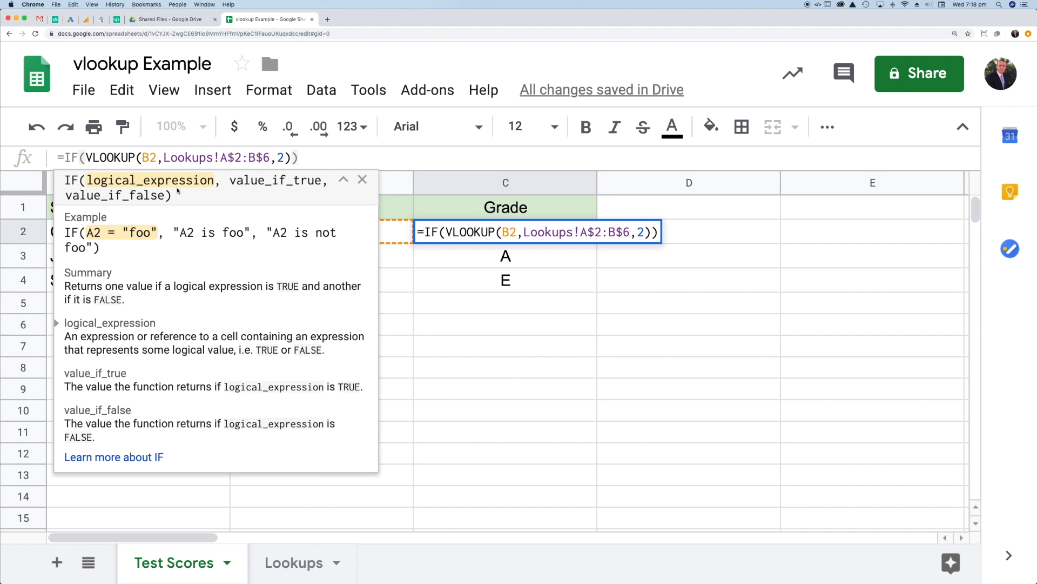
pyautogui.write(',,')
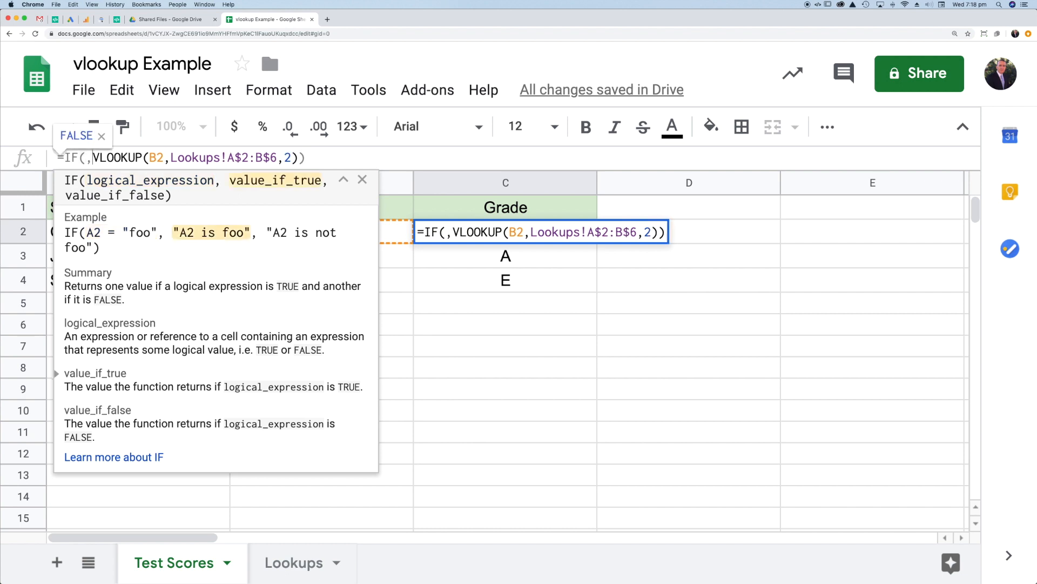
pyautogui.click(85, 157)
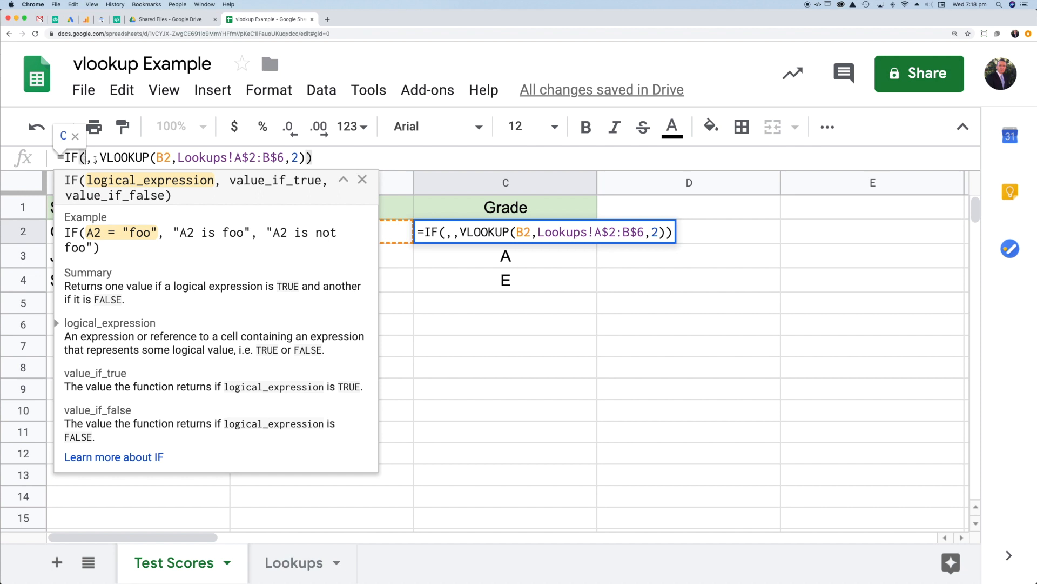
pyautogui.click(92, 157)
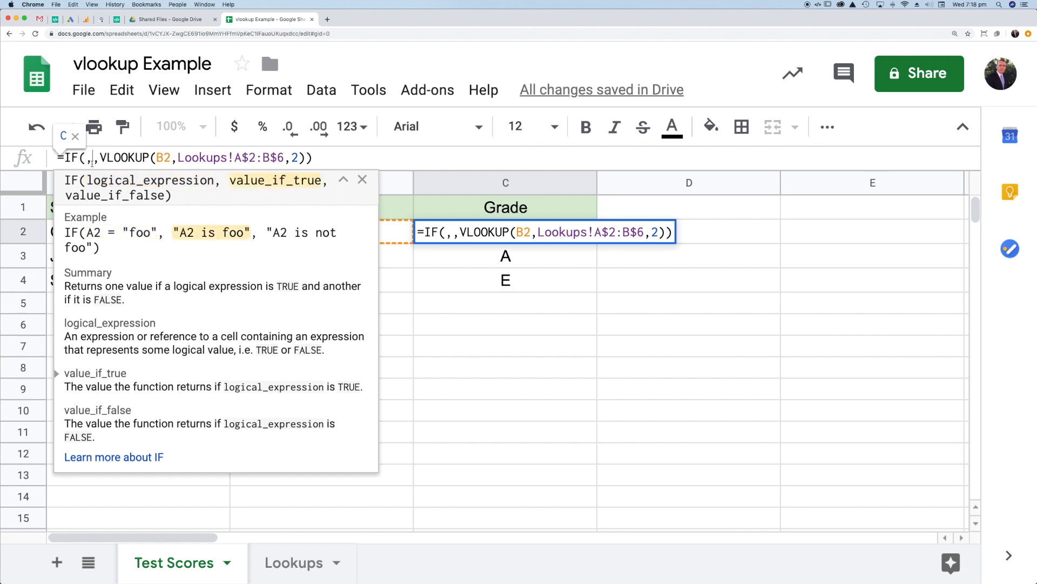
pyautogui.click(100, 157)
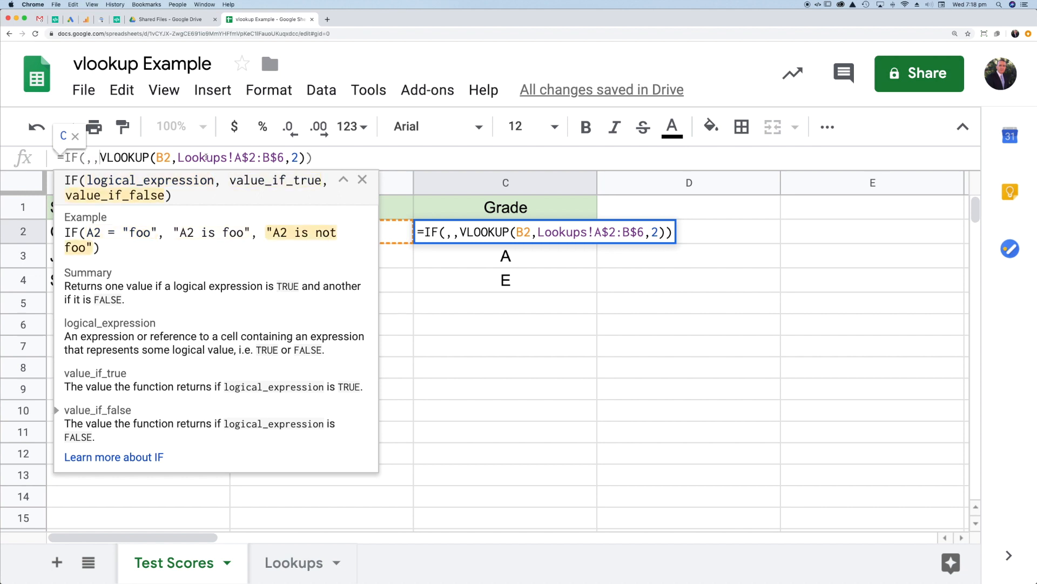
# Step: Enter ISBLANK(B2) as the logical expression of the IF function in C2
pyautogui.click(85, 157)
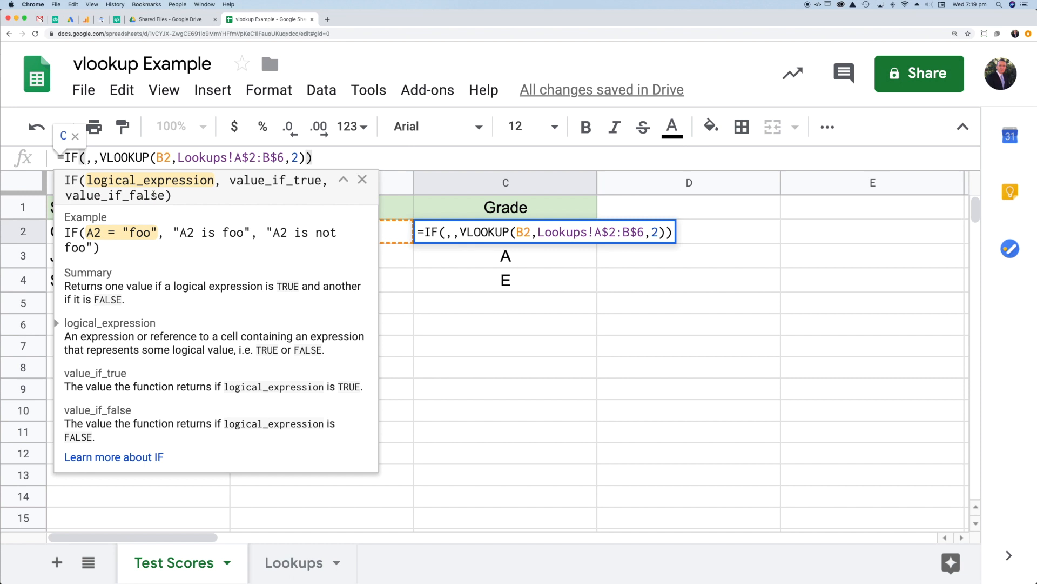
pyautogui.write('ISBLANK')
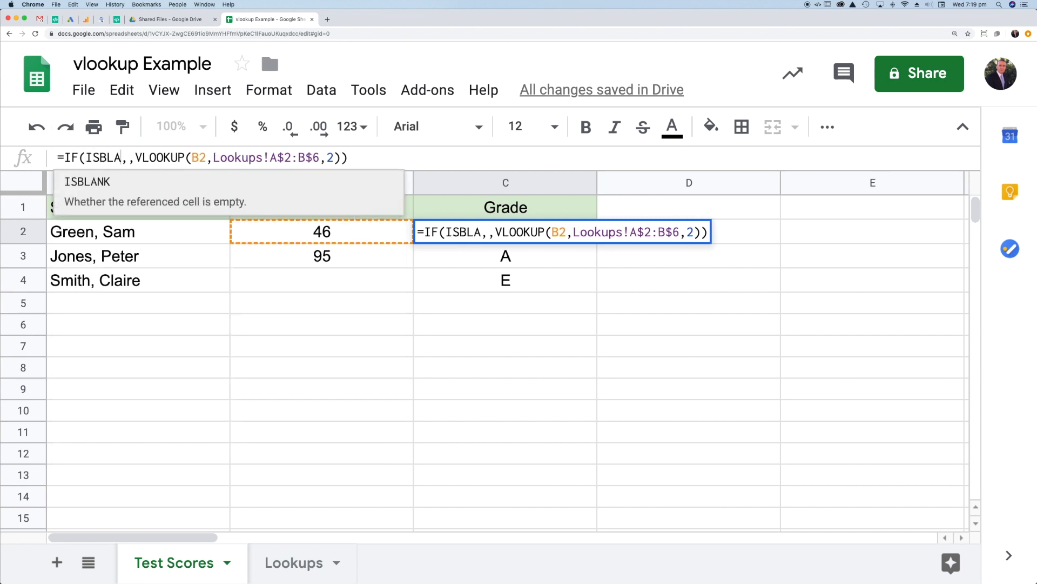
pyautogui.write('(')
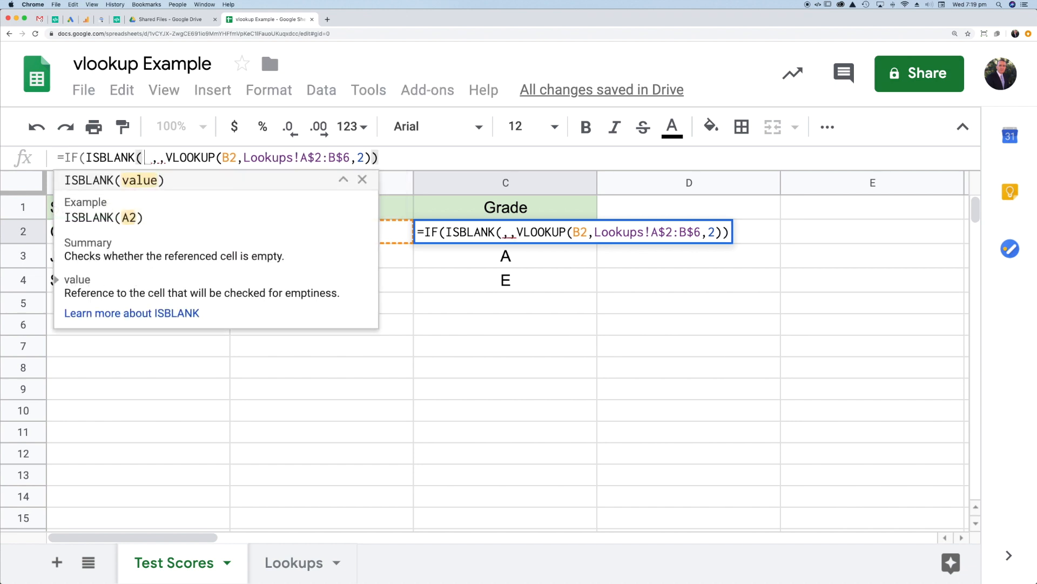
pyautogui.write('B2)')
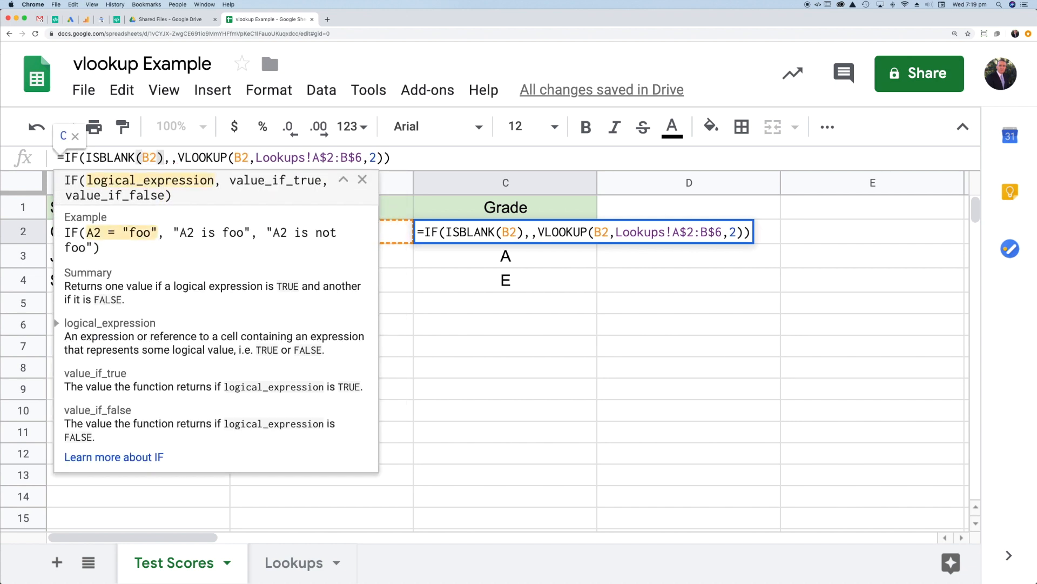
# Step: Set IF's value_if_true to an empty string "" and commit C2's formula as =IF(ISBLANK(B2),"",VLOOKUP(B2,Lookups!A$2:B$6,2))
pyautogui.press('Right')
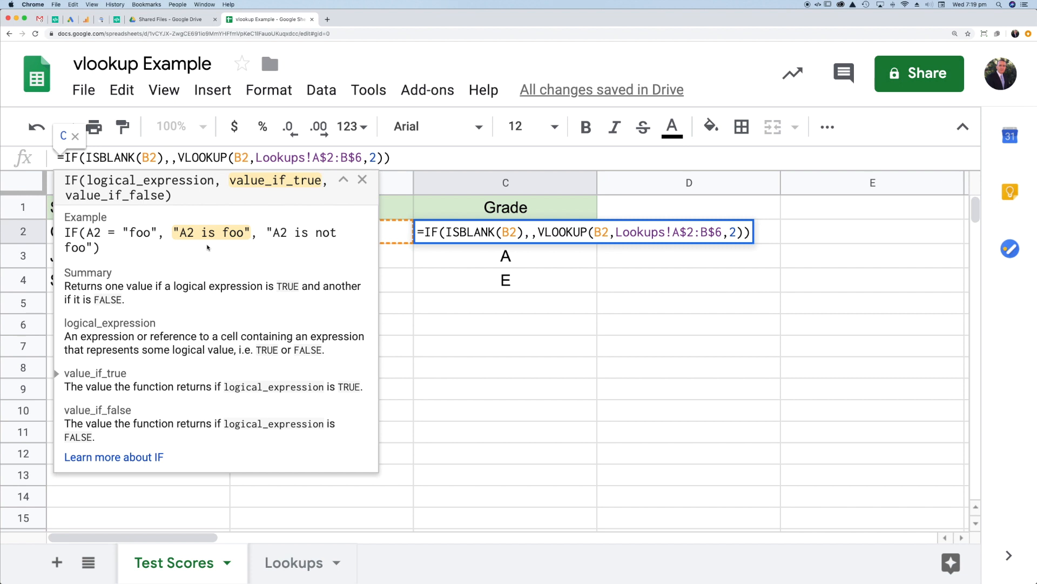
pyautogui.write('""')
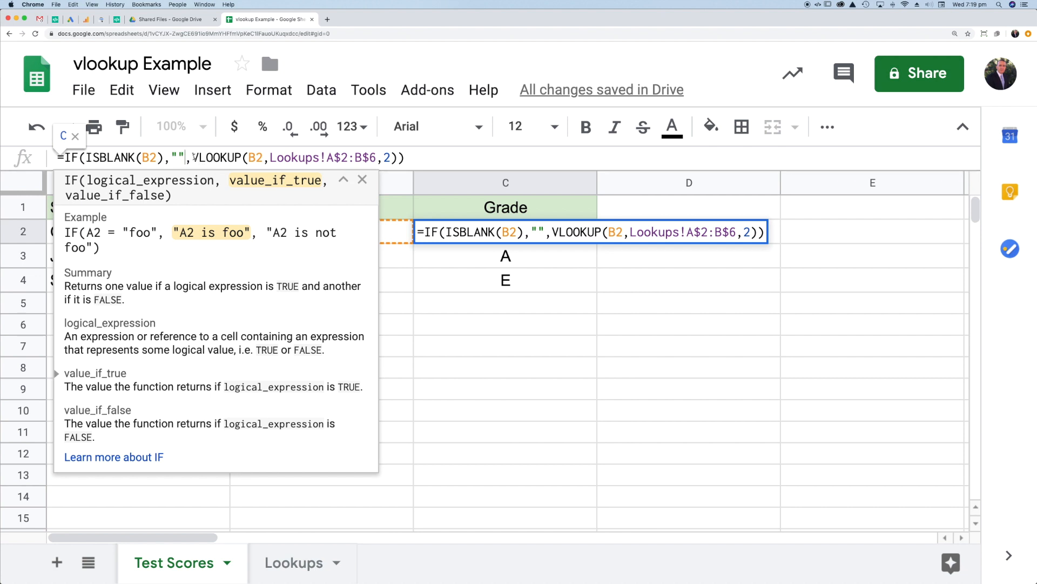
pyautogui.moveTo(192, 157); pyautogui.dragTo(396, 157)
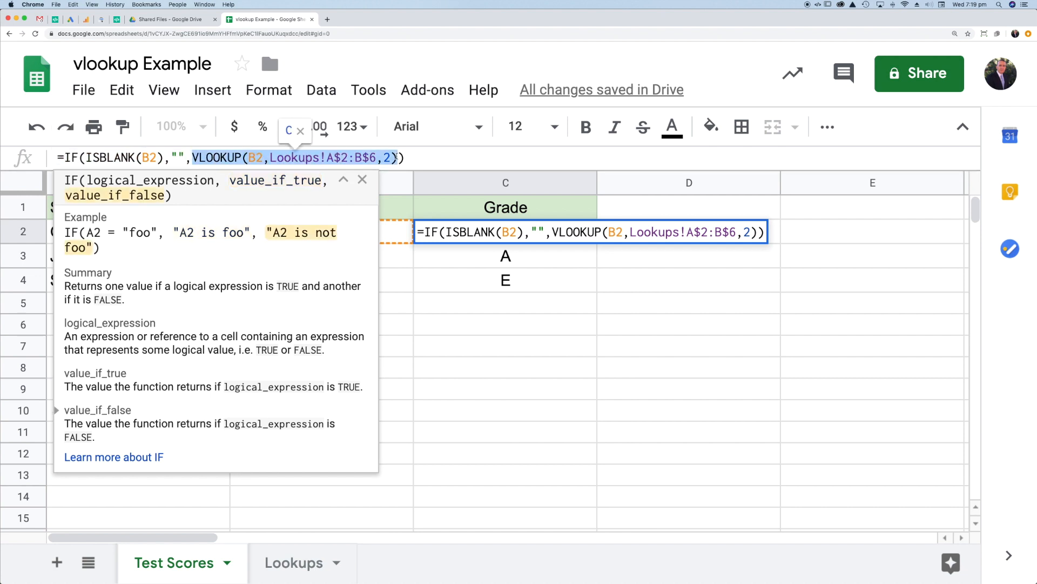
pyautogui.press('Return')
# Step: Fill the IF formula from C2 down to C4, and enter a test score of 72 in B4
pyautogui.click(515, 238)
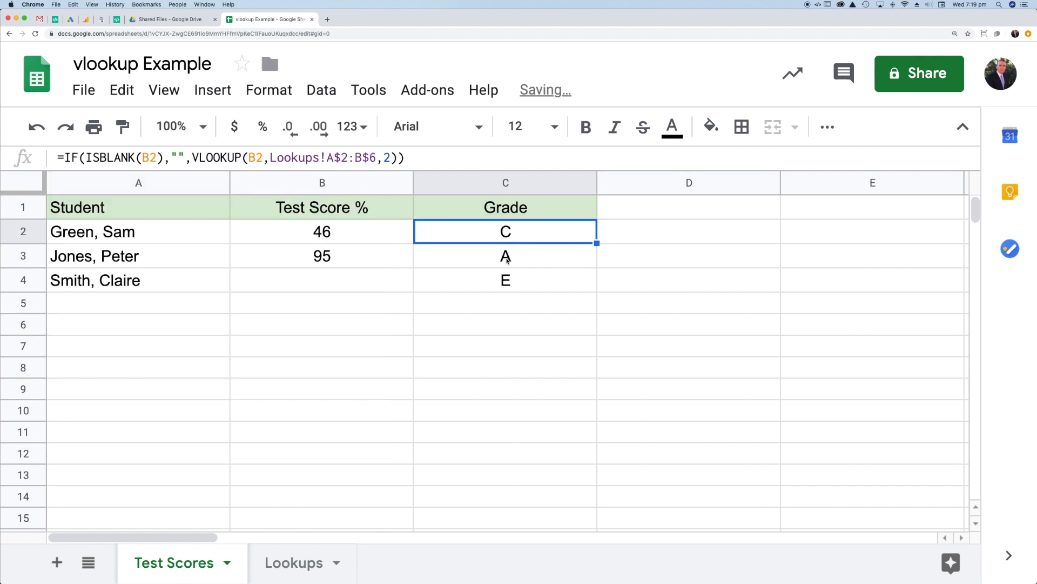
pyautogui.moveTo(597, 243); pyautogui.dragTo(594, 285)
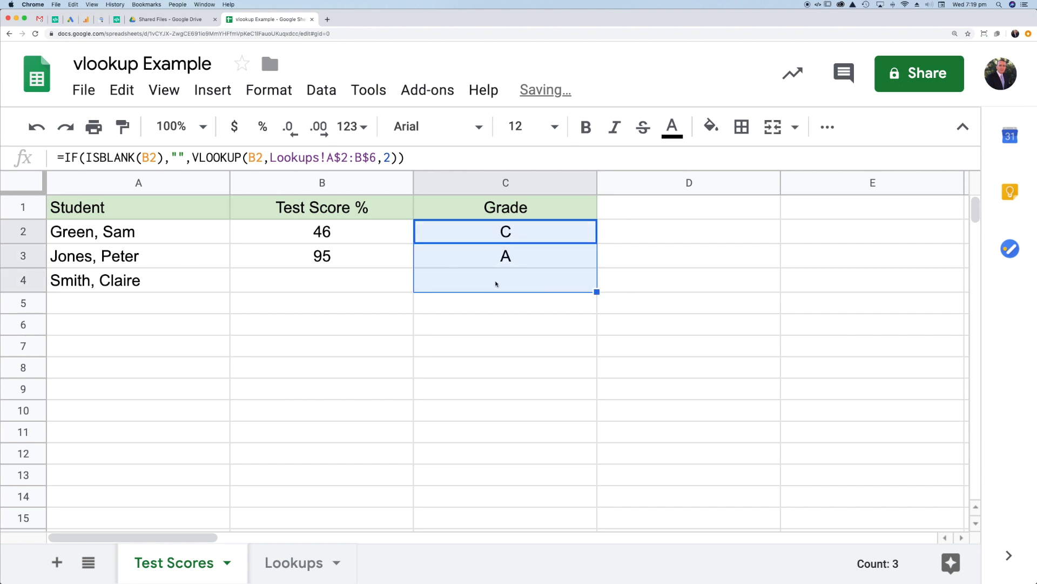
pyautogui.click(309, 281)
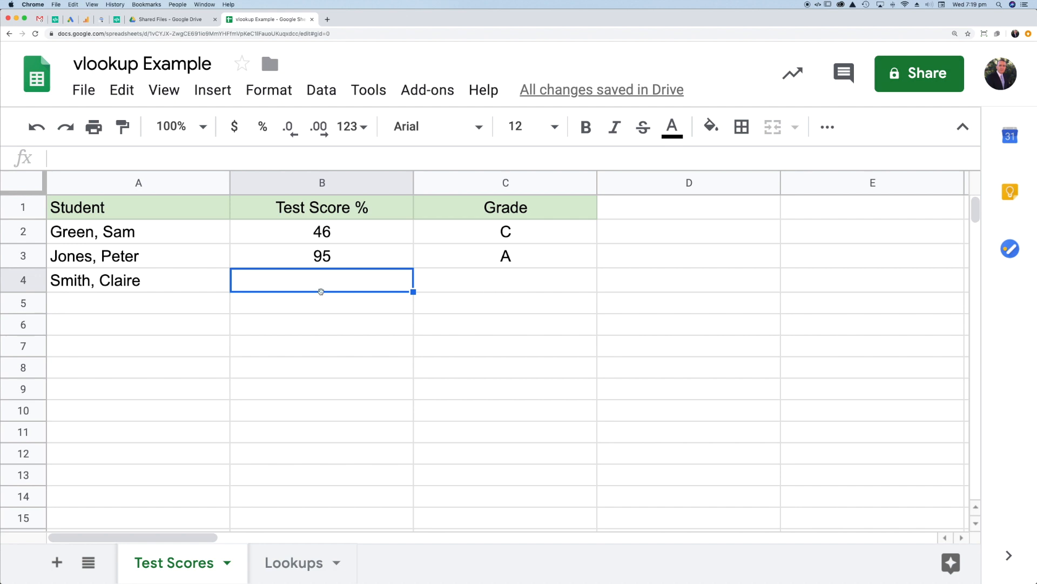
pyautogui.write('72')
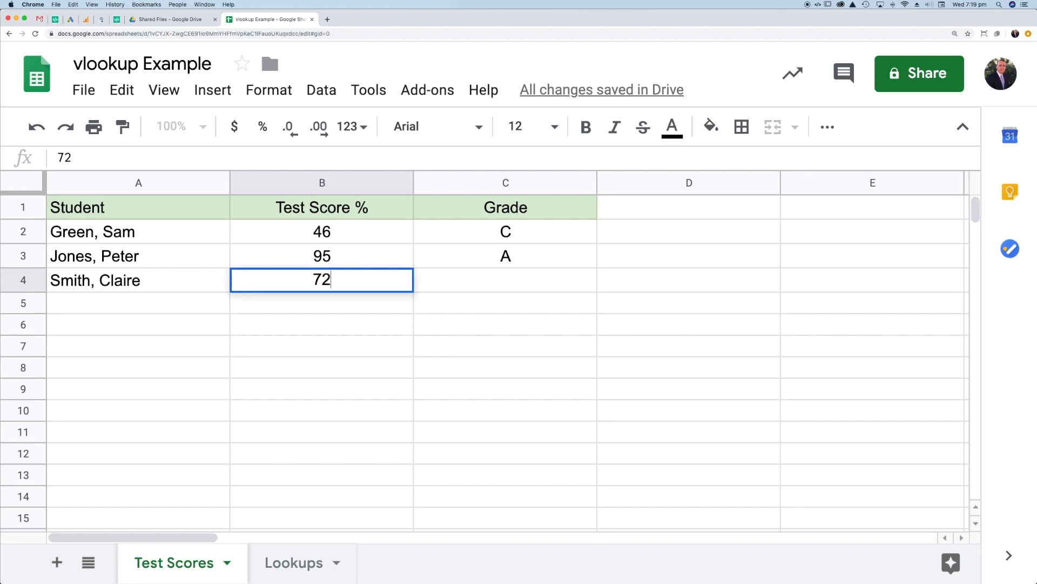
pyautogui.press('Return')
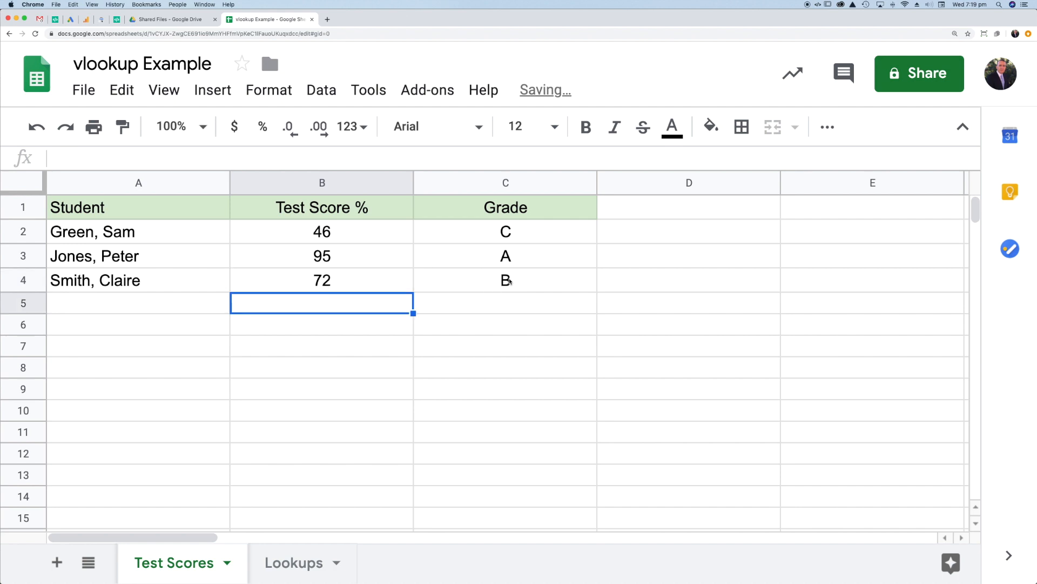